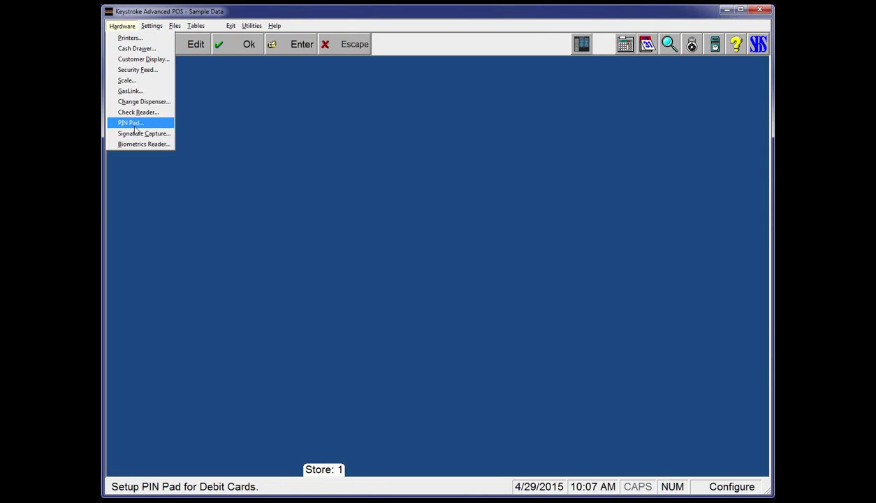
Step: Set the PIN pad type to Cayan Genius and accept the signature capture device settings
click(133, 124)
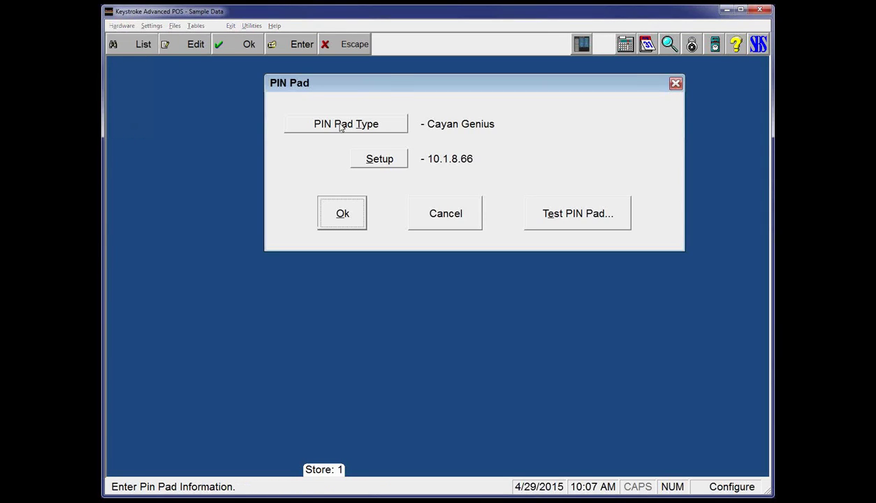
click(340, 126)
key(Up)
key(Down)
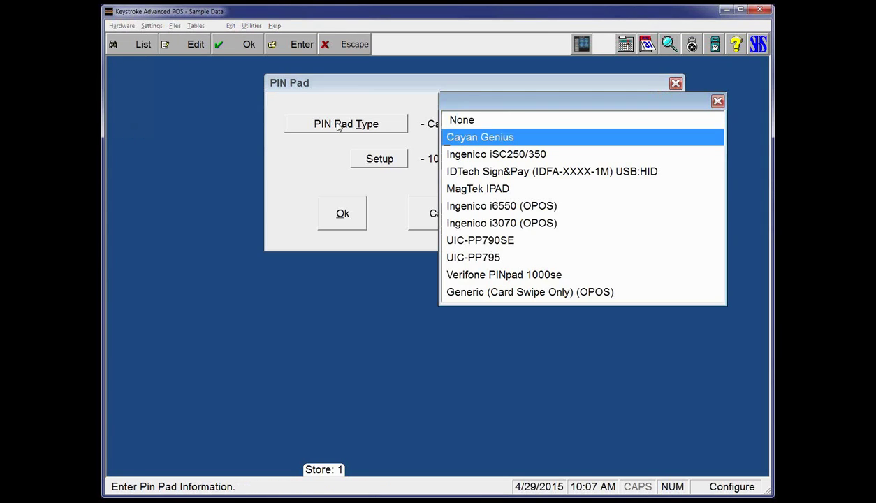
key(Return)
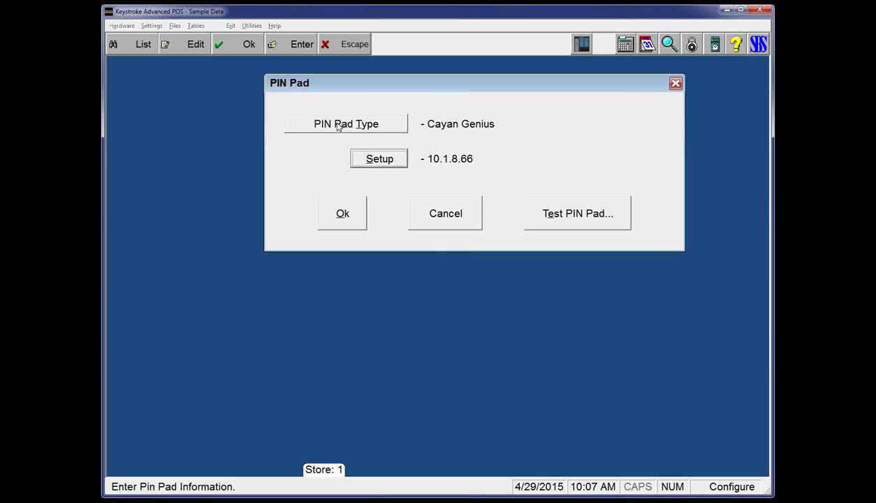
click(341, 215)
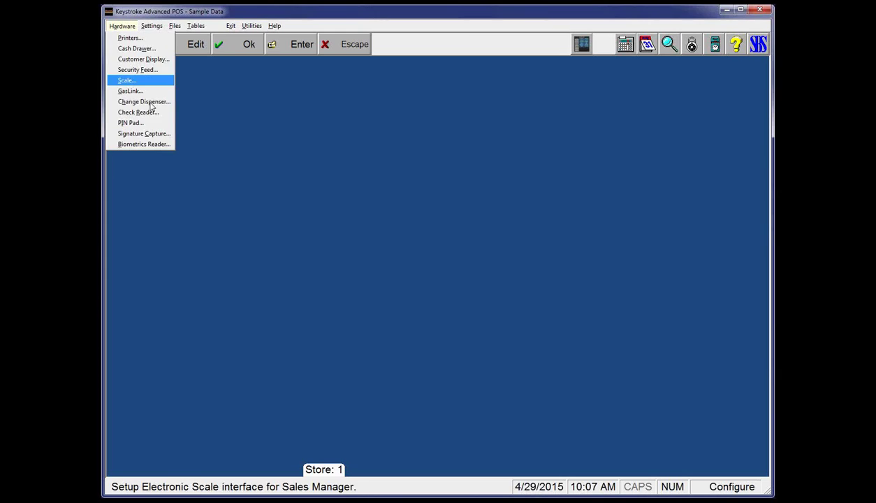
click(146, 133)
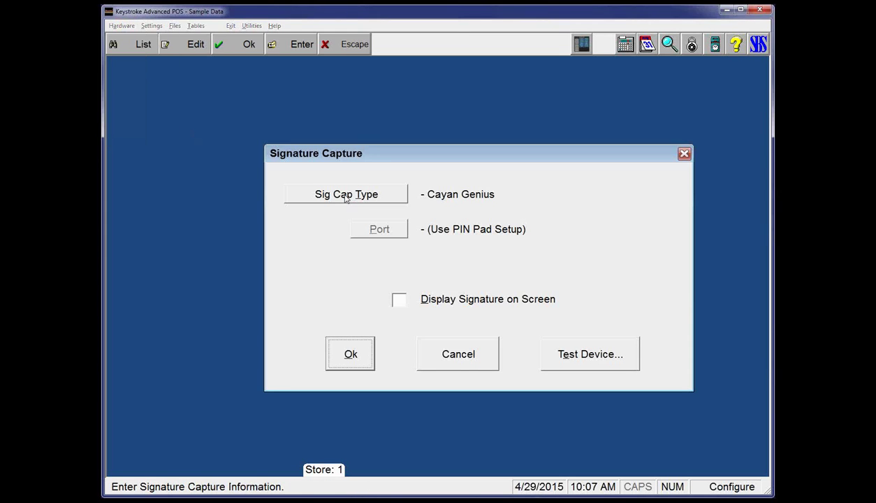
click(344, 355)
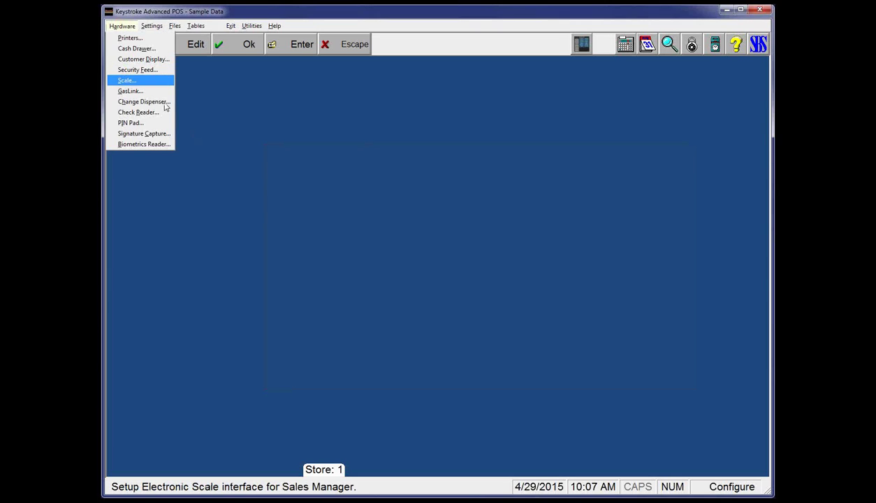
Step: Review the PIN pad's Cayan Genius setup, including the payment mappings and the Genius IP address, and accept it
click(160, 125)
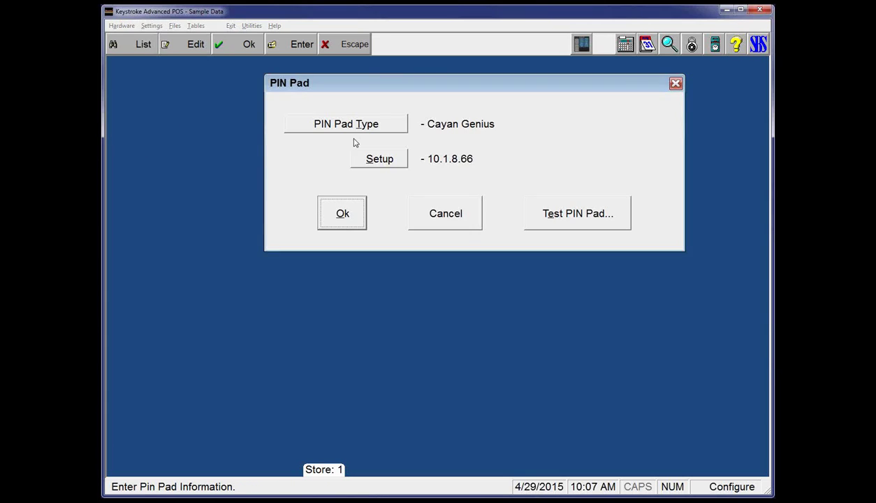
click(377, 160)
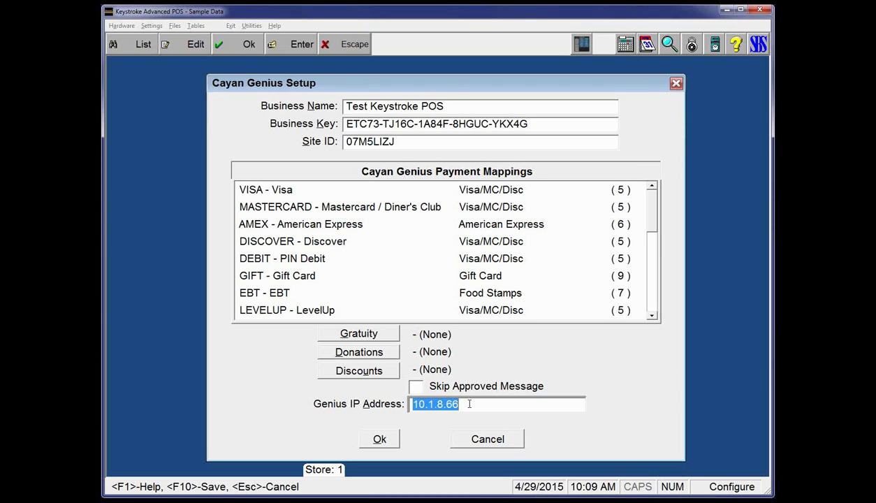
click(383, 438)
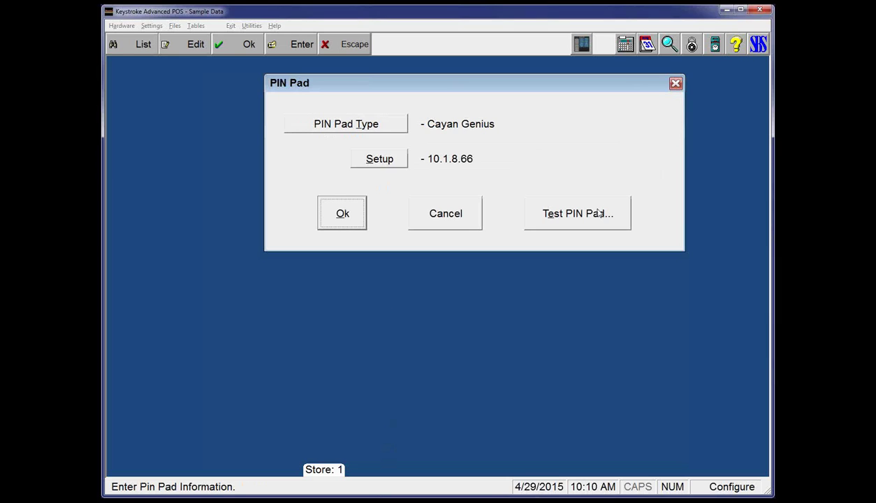
click(347, 219)
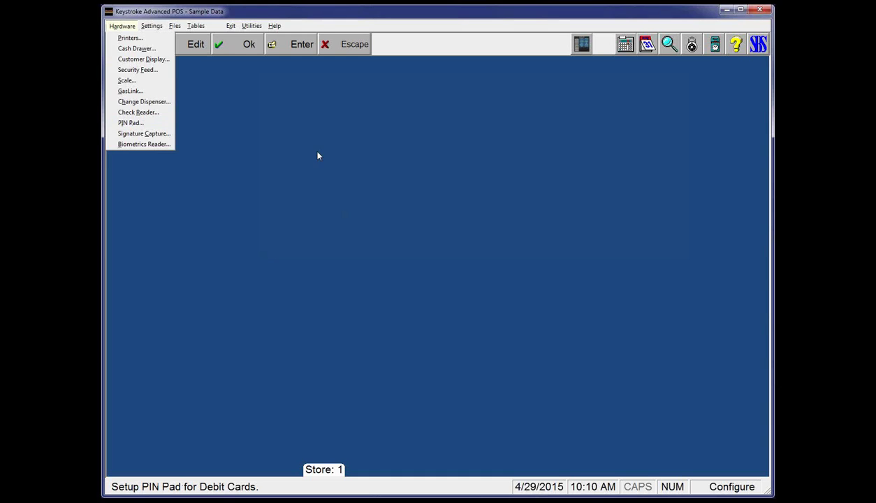
click(234, 63)
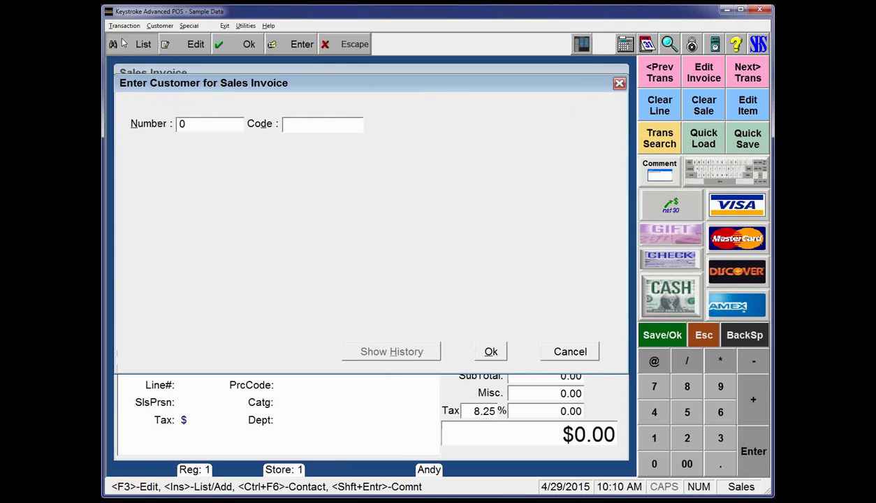
Step: Start a sales invoice for the Cash customer and add item code 5 with a quantity of 7
click(122, 27)
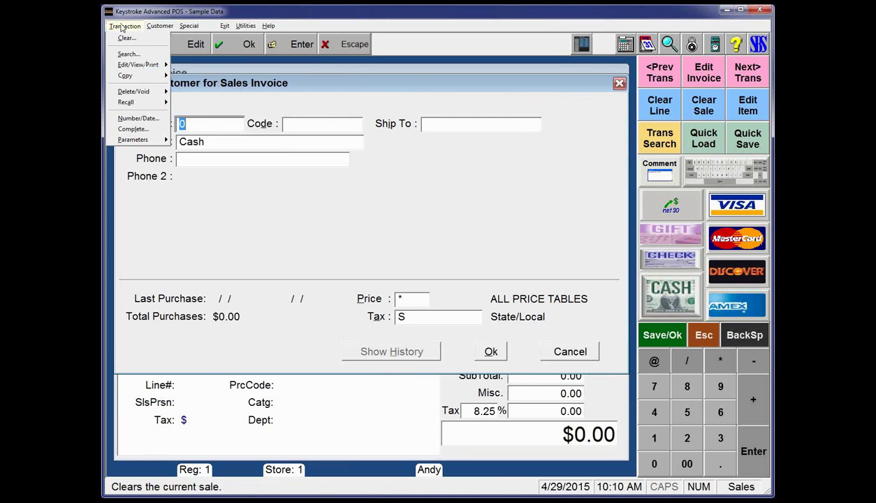
click(280, 92)
key(Return)
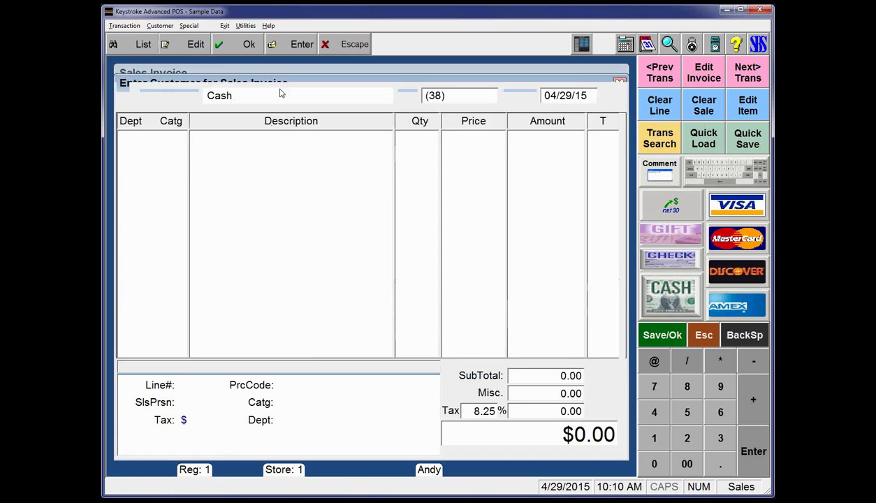
text(5)
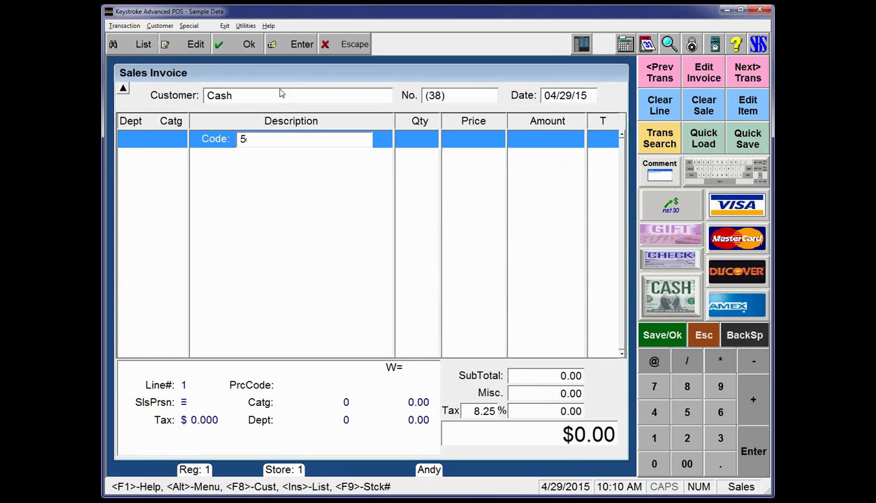
key(Return)
text(6)
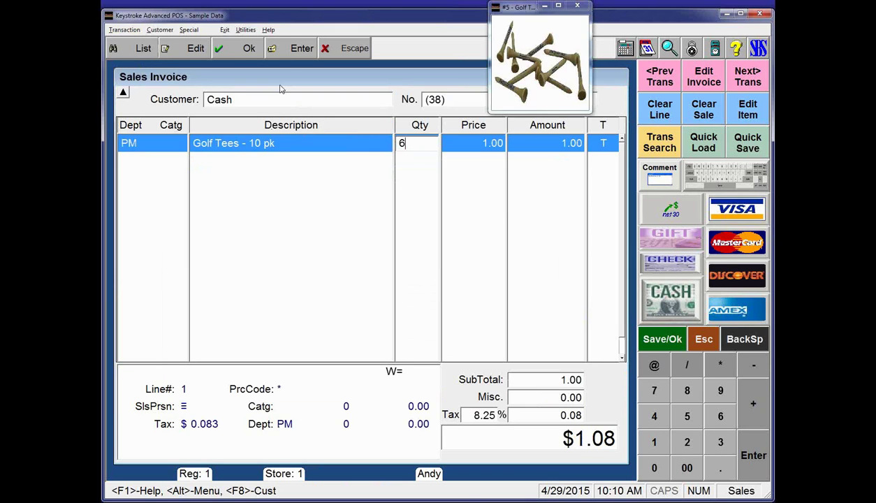
key(Return)
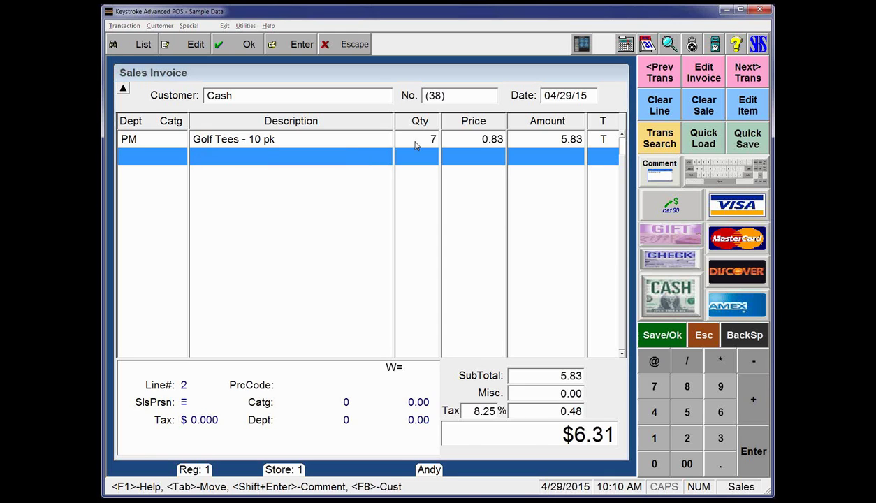
Step: Complete the golf tees sale with the payment type Selected by Customer
key(F10)
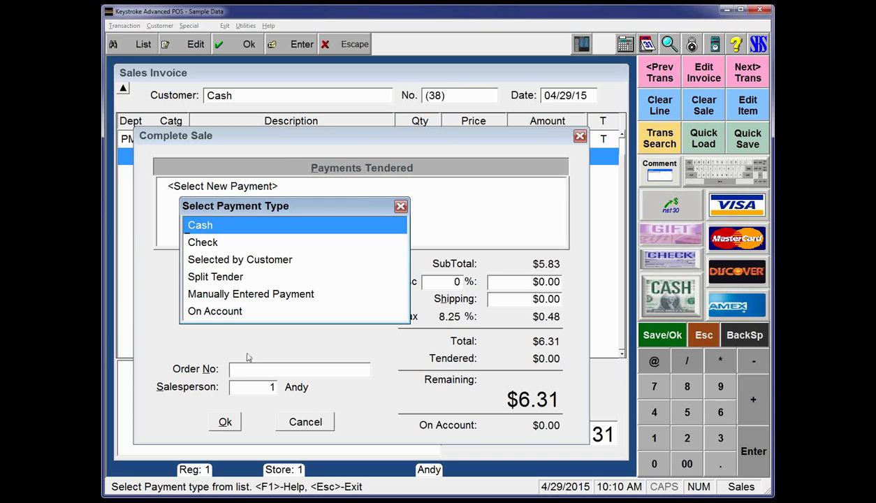
click(240, 259)
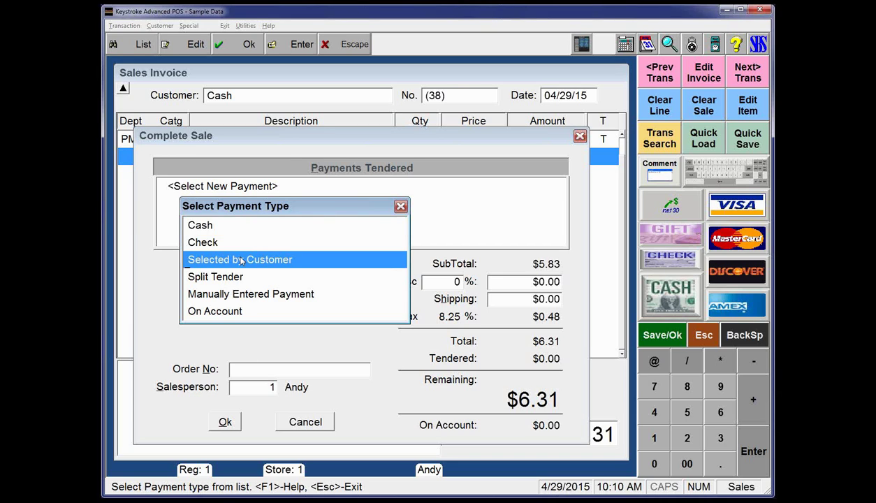
click(240, 260)
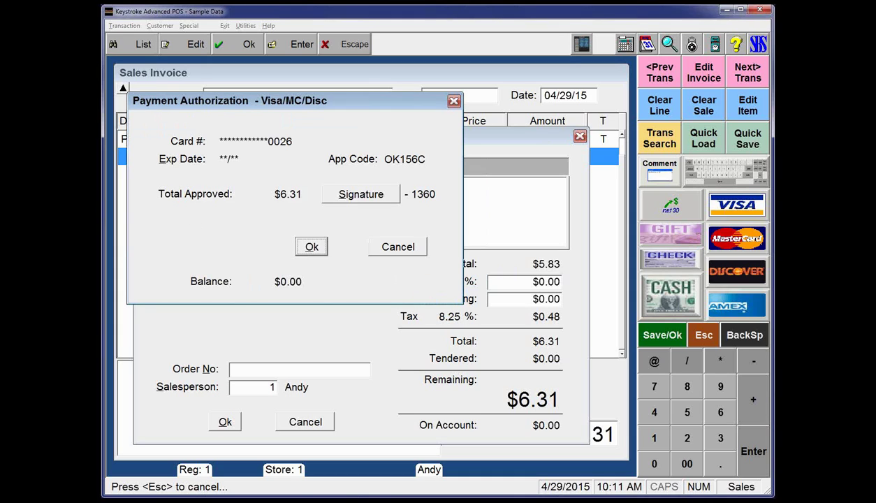
Step: View the captured signature of the approved card payment, close it and save the invoice
click(350, 198)
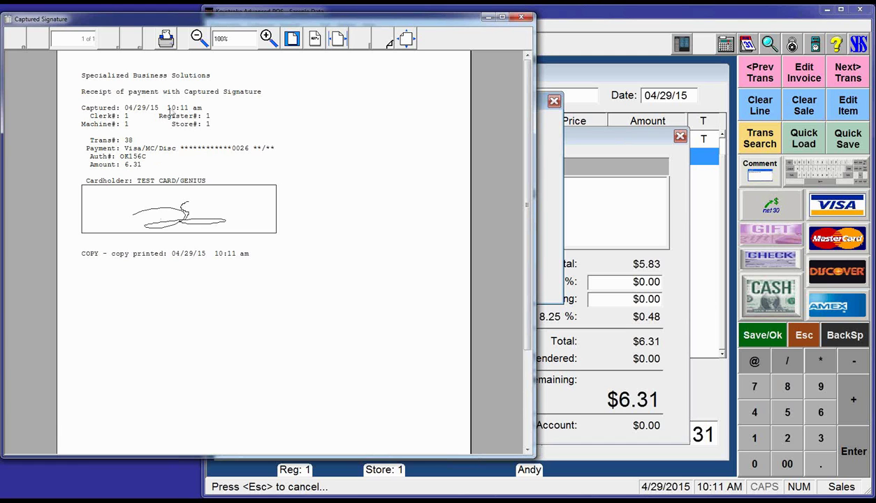
click(526, 17)
click(244, 406)
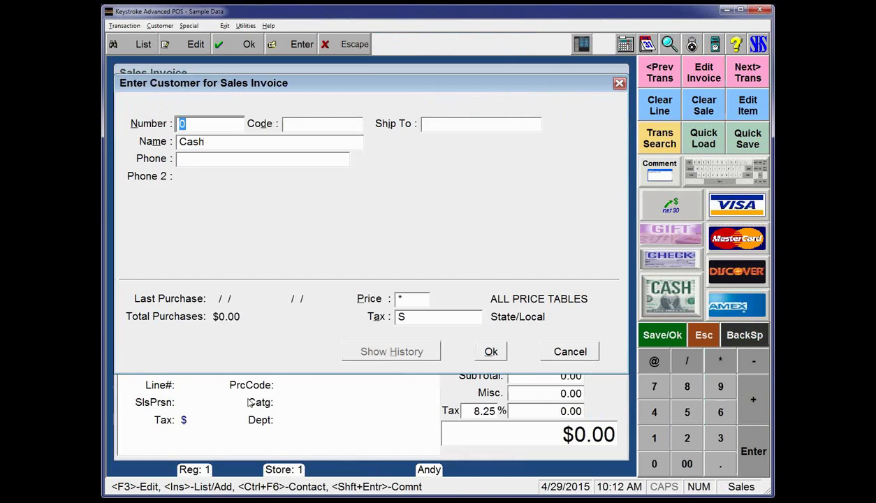
Step: Start another sales invoice for the Cash customer and add one item with code 5
key(Return)
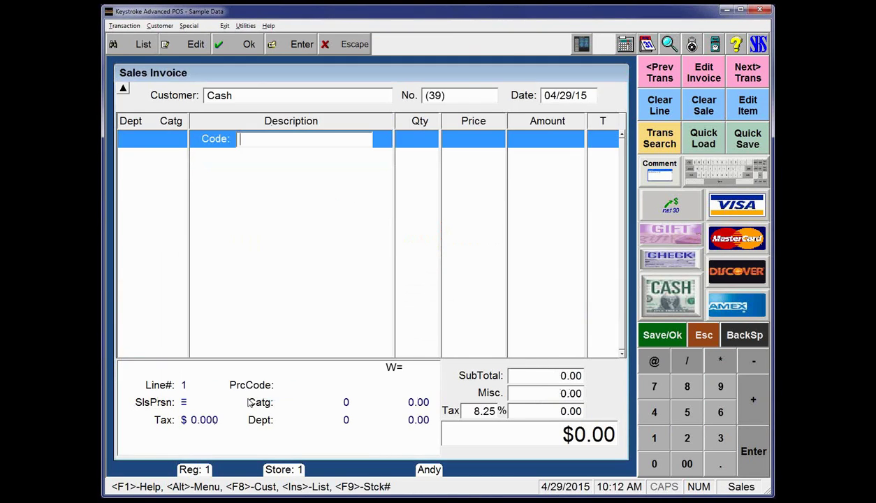
text(5)
key(Return)
Step: Complete this second sale with the payment type Selected by Customer, accept the payment authorization and save the invoice
key(F10)
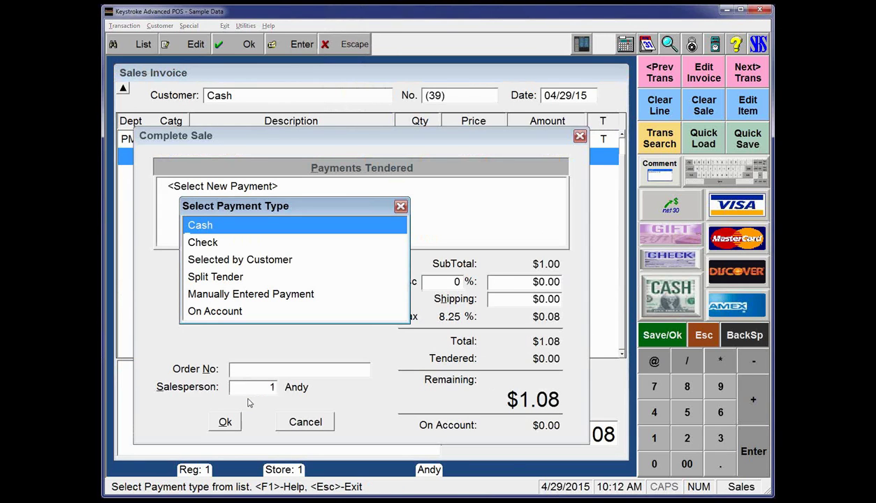
key(Down)
key(Down)
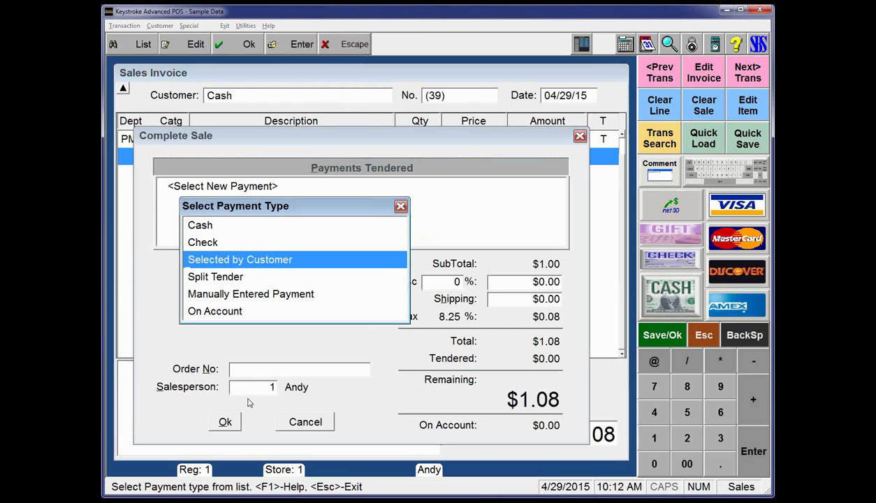
key(Return)
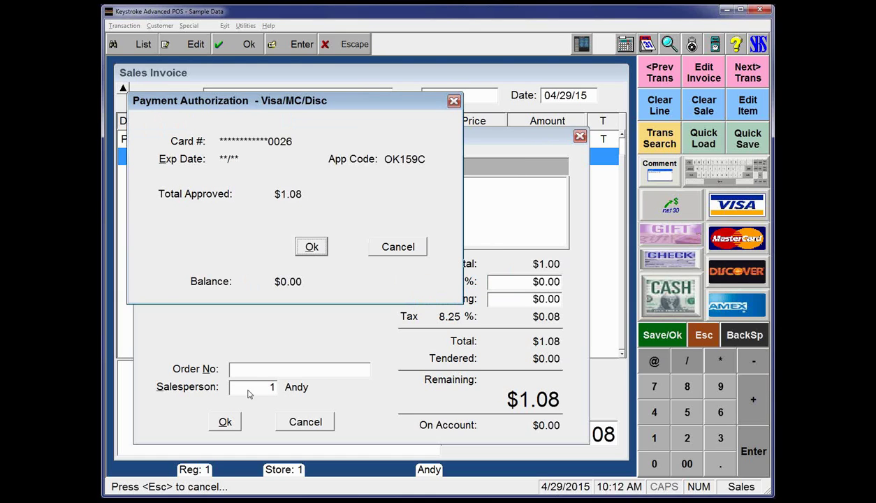
click(311, 249)
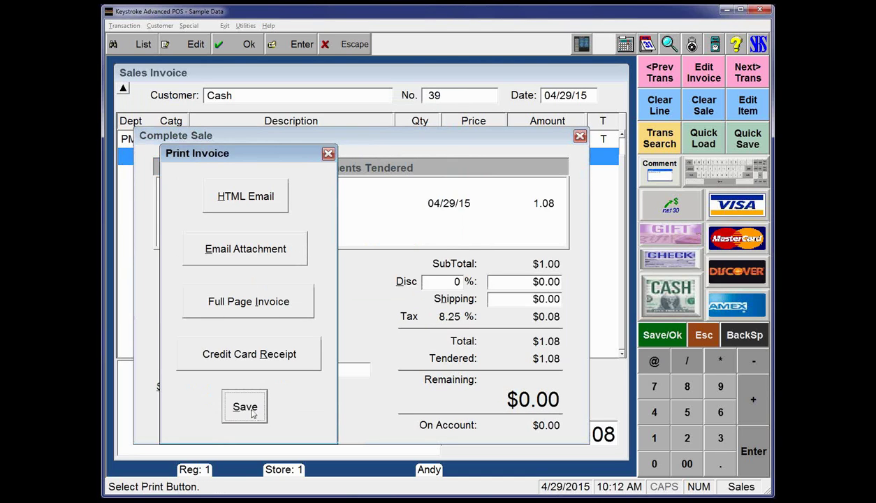
click(245, 407)
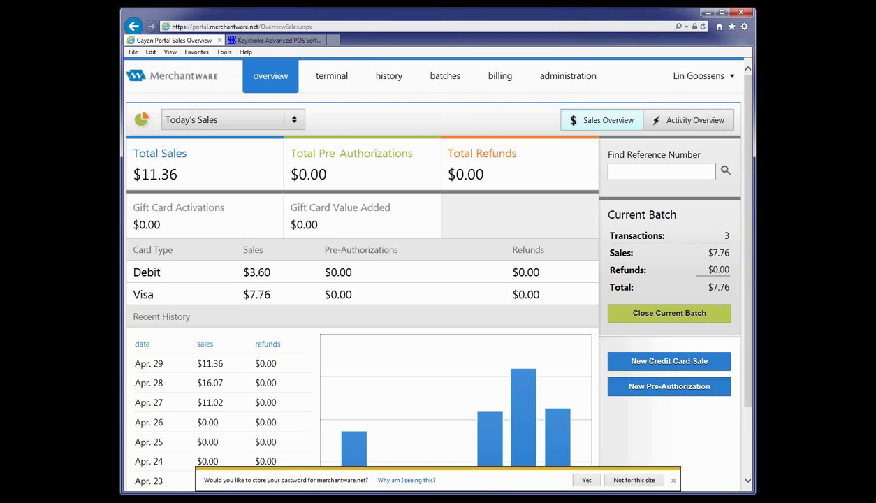
Step: Switch to the Merchantware portal in the browser, refresh today's sales overview and allow the site password to be stored
click(703, 28)
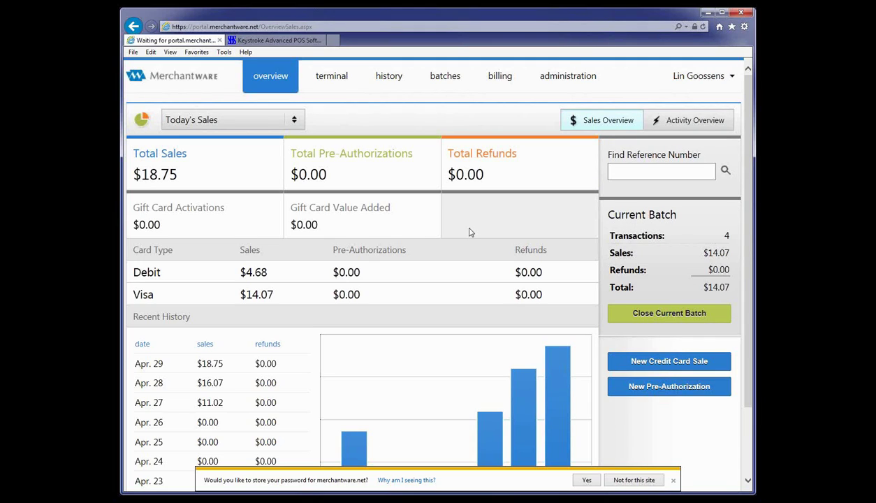
click(584, 479)
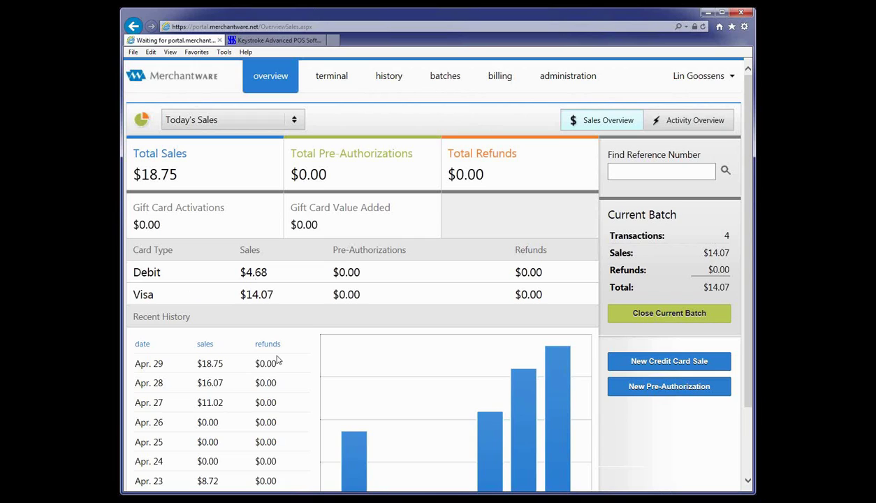
Step: Examine today's transaction history and the activity overview with its recent daily sales in the portal
click(388, 83)
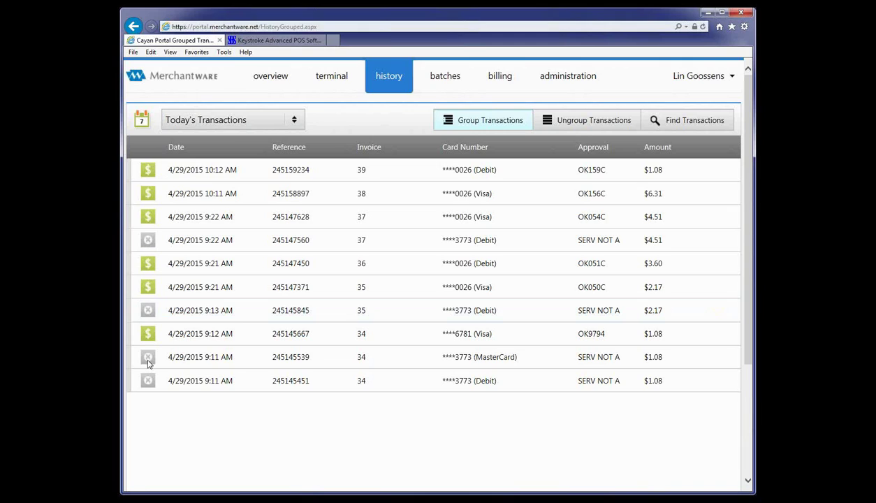
click(270, 80)
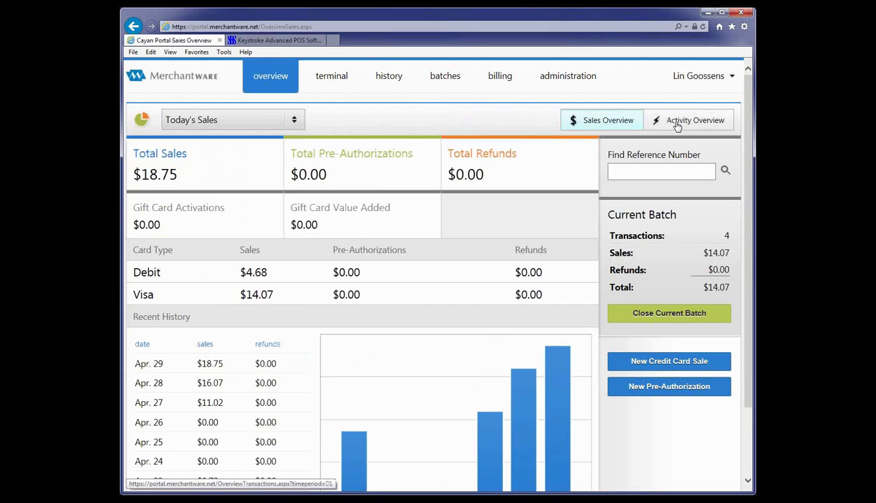
click(676, 125)
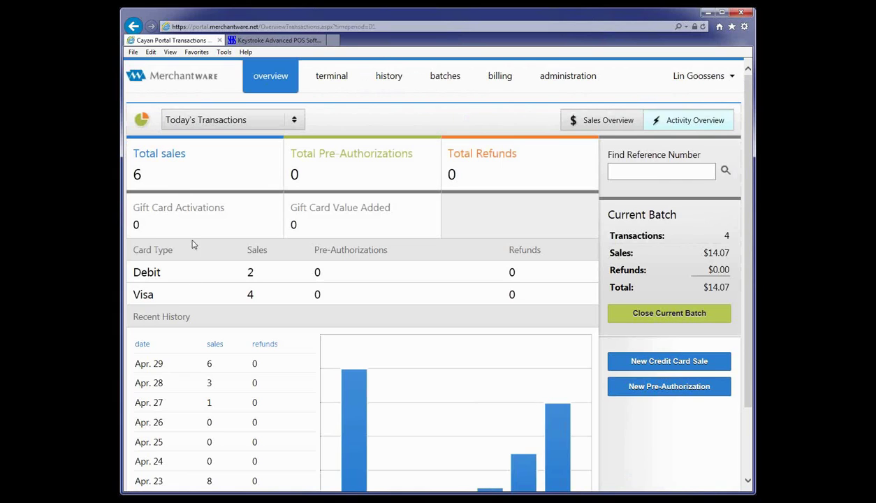
scroll(187, 383, down, 2)
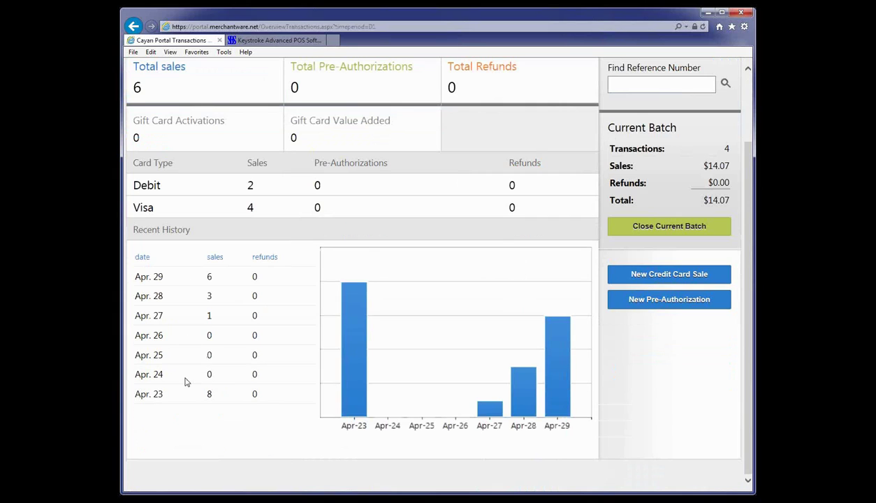
scroll(236, 297, up, 2)
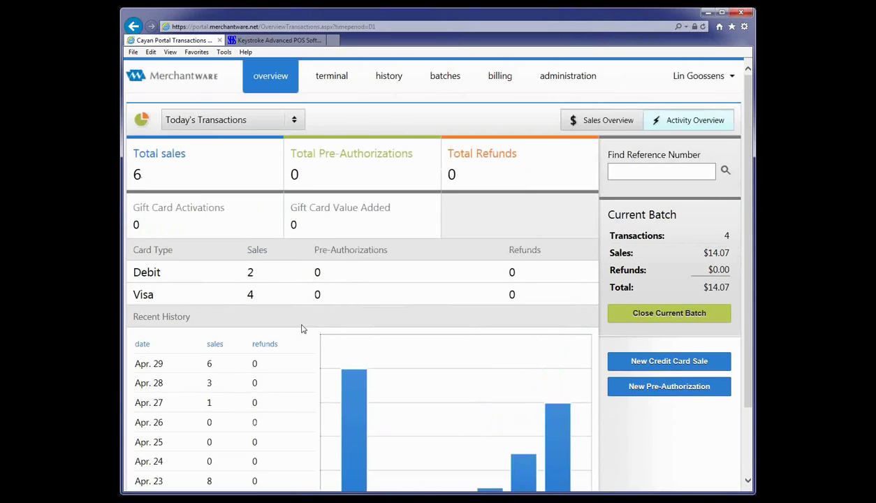
click(630, 366)
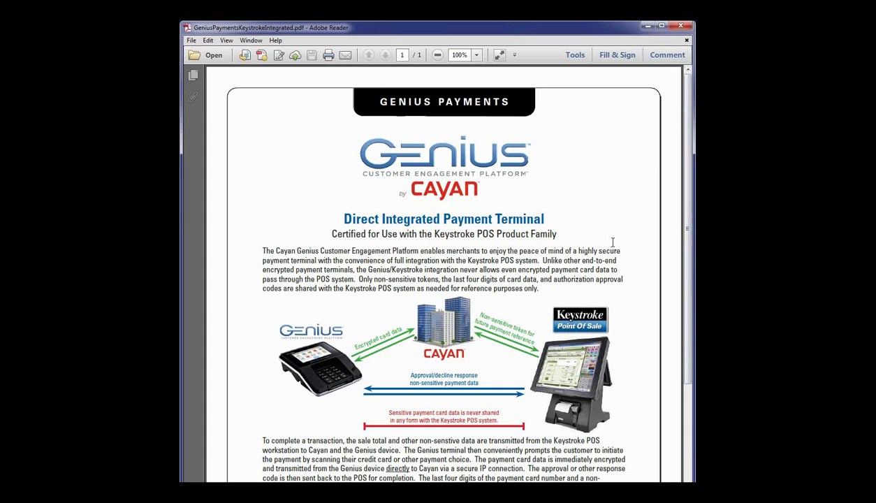
Step: Read the description of the direct integrated payment terminal in GeniusPaymentsKeystrokeIntegrated.pdf in Adobe Reader
scroll(613, 242, down, 1)
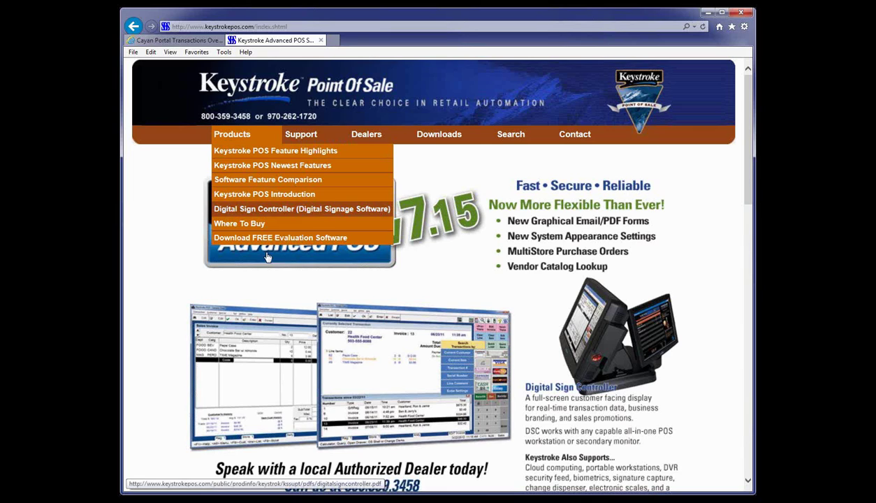
Step: On the Keystroke website, go through Software Updates to the Keystroke Updates Library and look through the Third Party Hardware Devices drivers and instructions
mouse_move(297, 135)
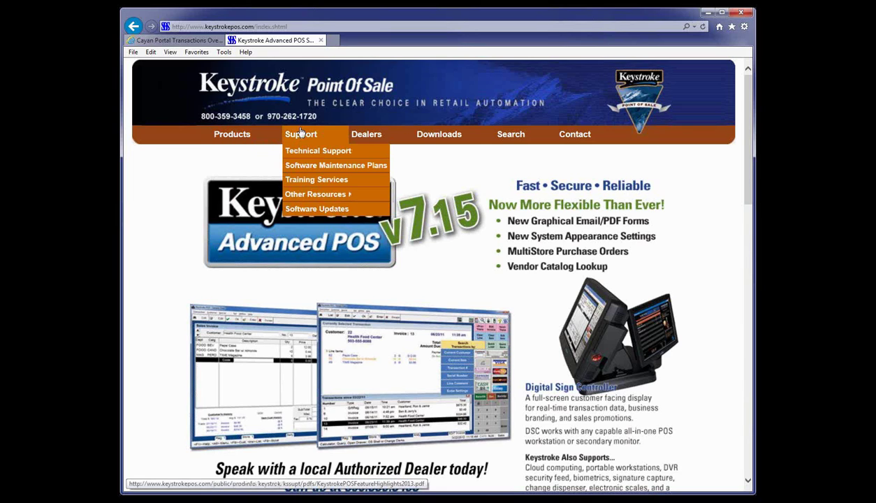
click(314, 209)
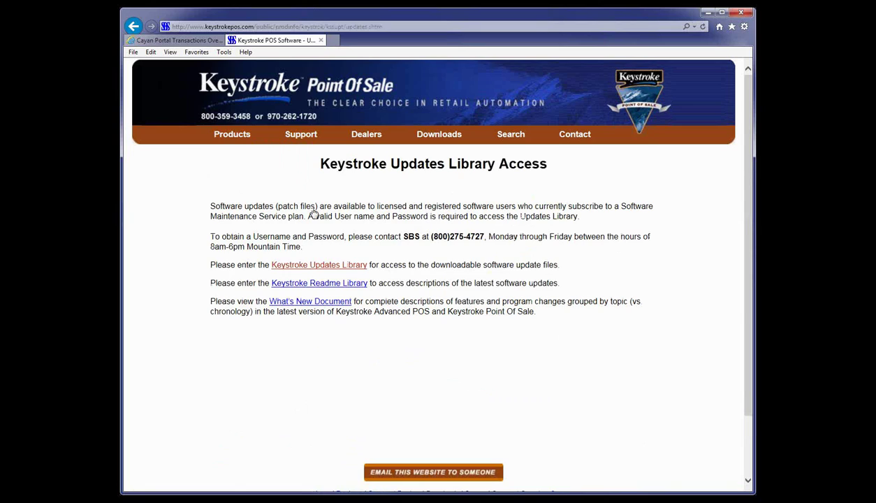
click(313, 265)
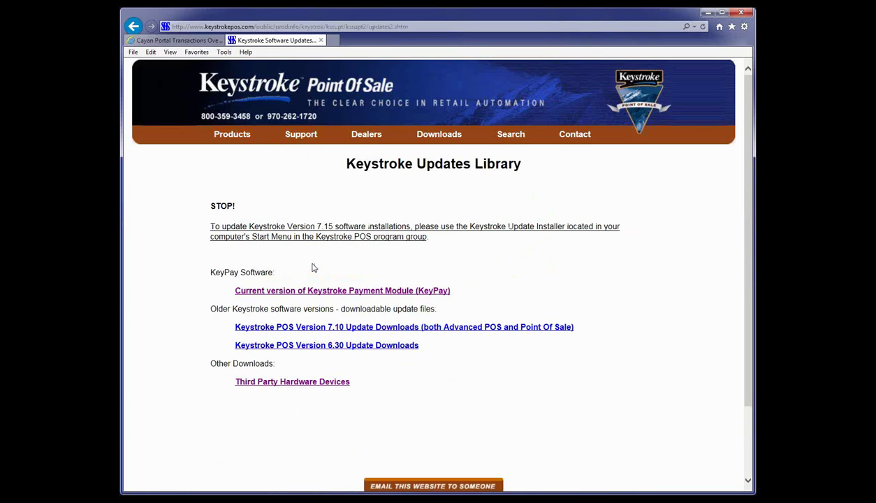
click(279, 383)
scroll(279, 384, down, 1)
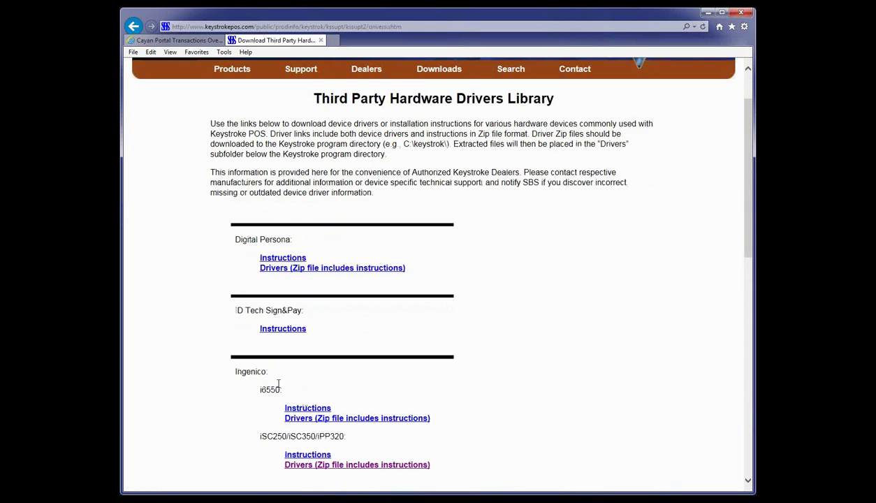
scroll(279, 383, down, 6)
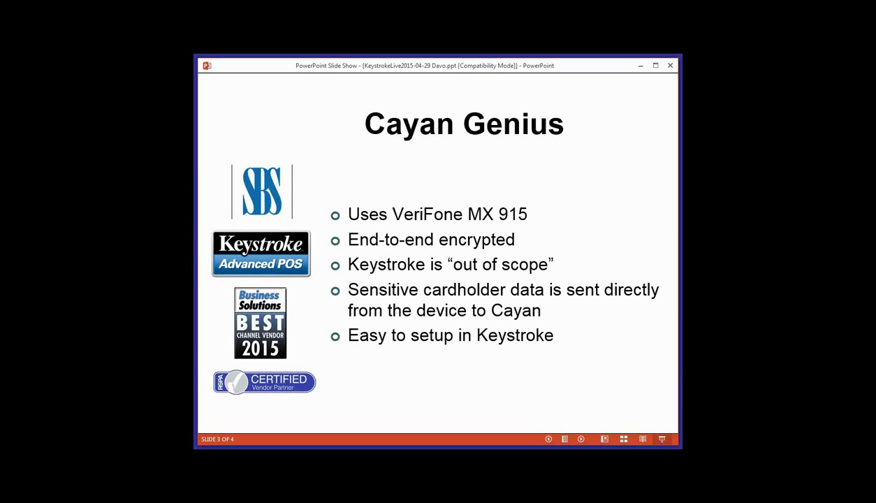
key(Right)
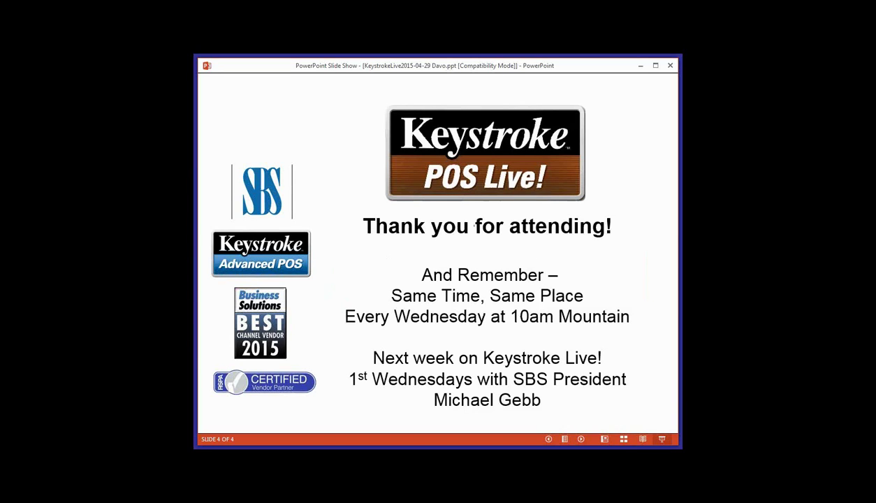